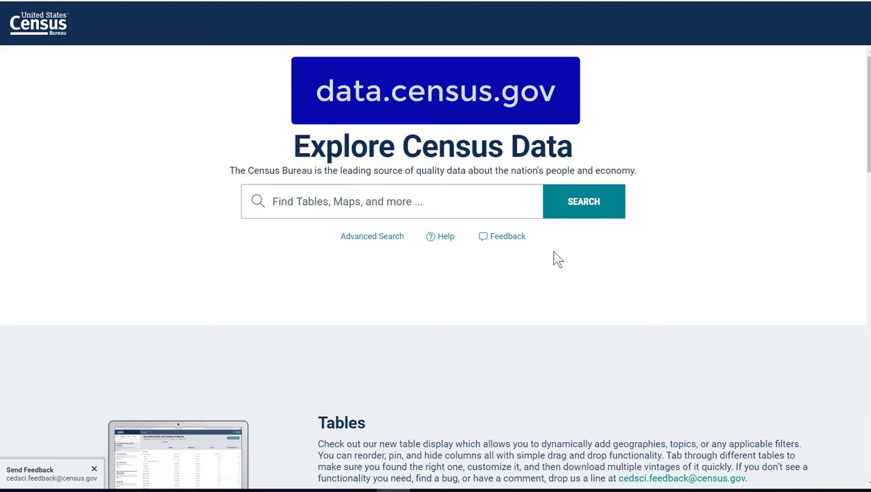
Step: Open the New York City profile from Data Profiles and review its population (8,419,316) and median household income ($63,998)
scroll(557, 258, down, 7)
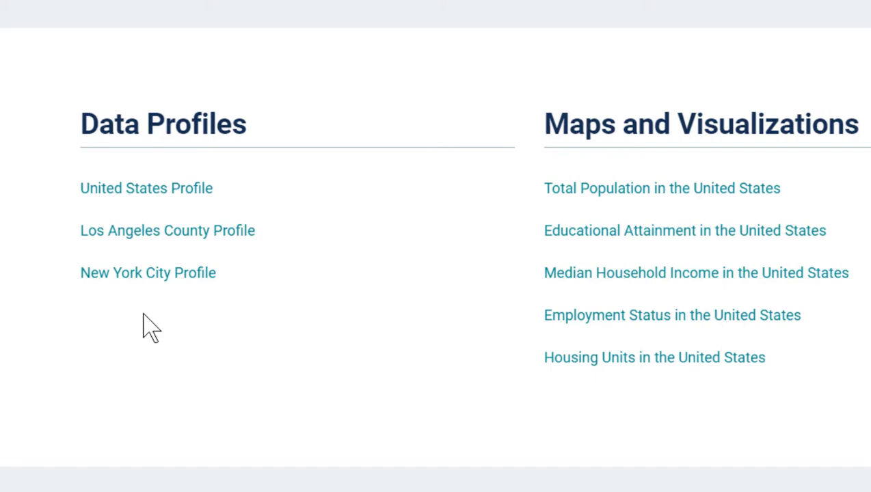
click(150, 277)
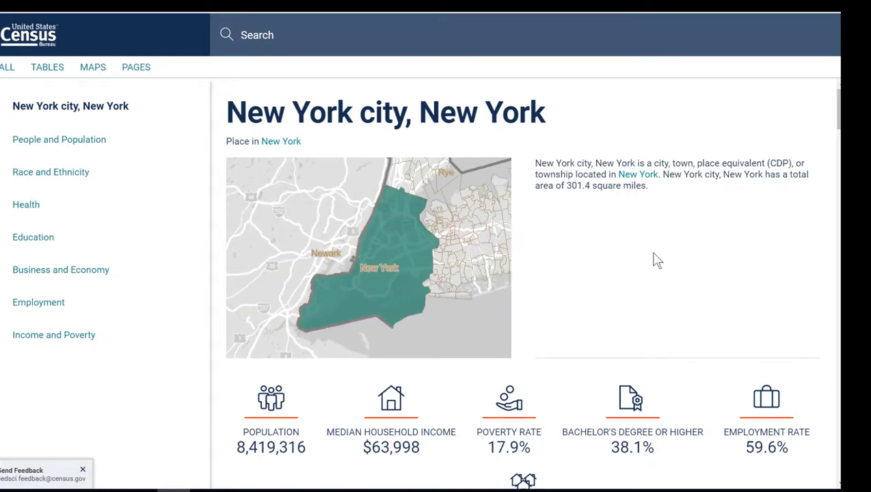
scroll(654, 260, down, 8)
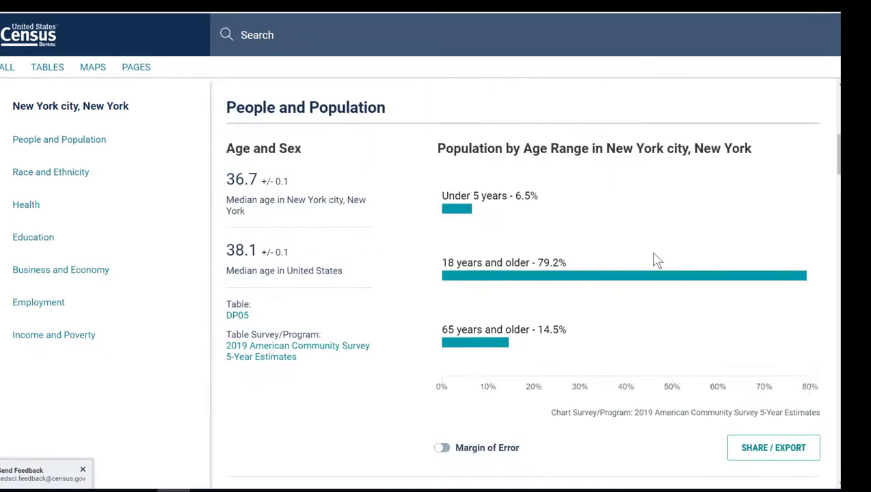
scroll(653, 260, up, 8)
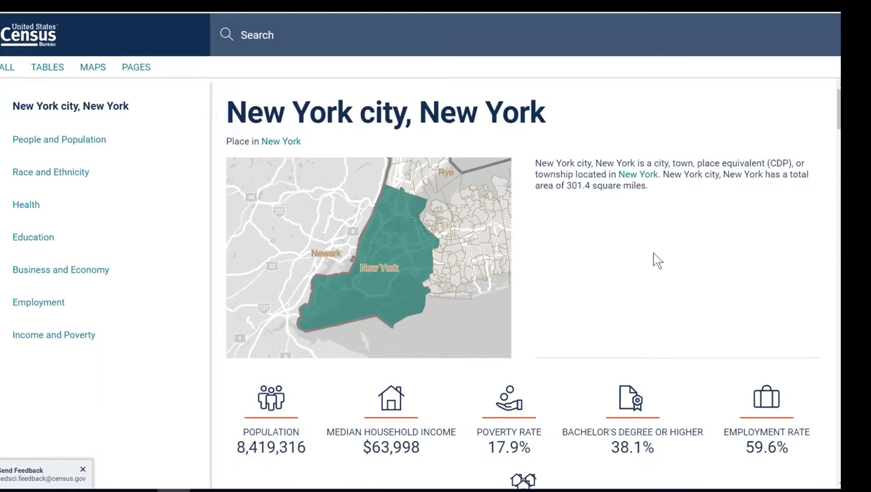
Step: Go back to the Census home page and open Advanced Search to reach the Browse Filters list
click(35, 34)
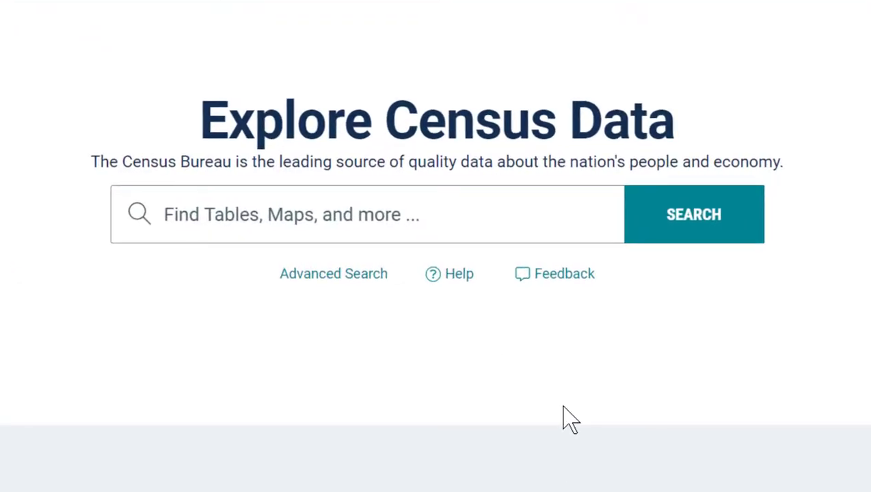
click(309, 273)
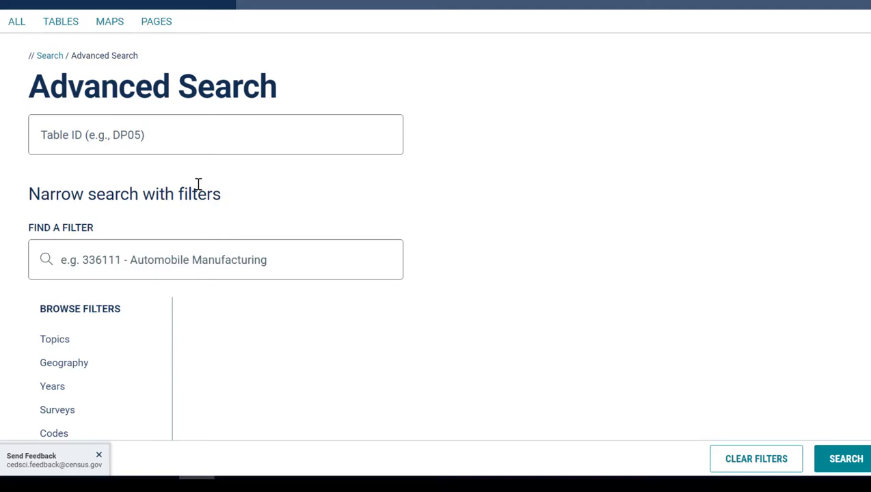
scroll(199, 183, down, 2)
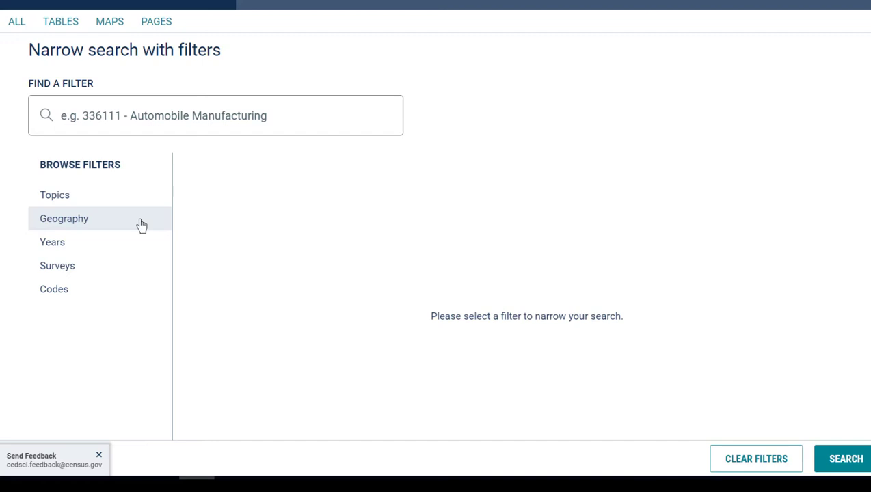
Step: Apply the Topics > Populations and People > Native and Foreign Born > Place of Birth filter
click(68, 196)
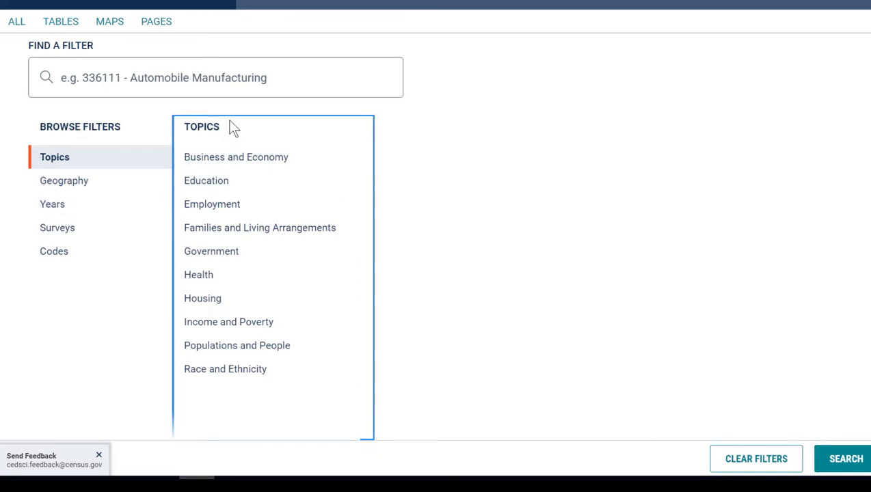
click(234, 350)
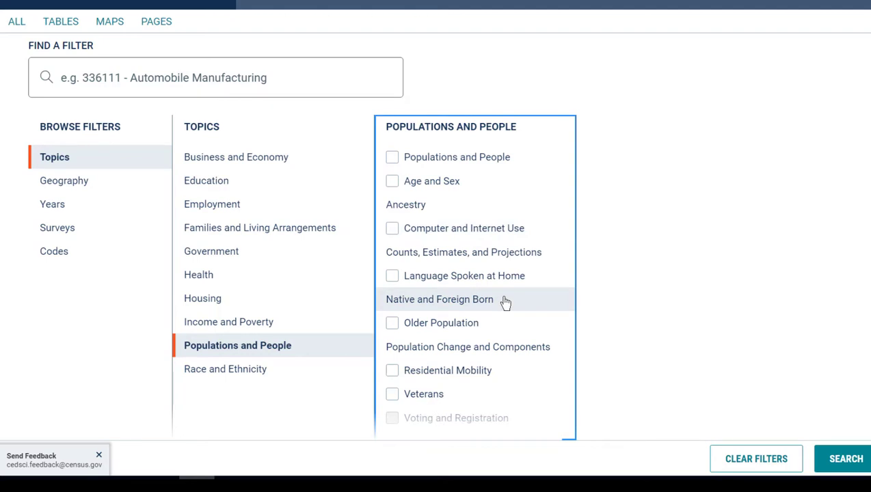
click(444, 299)
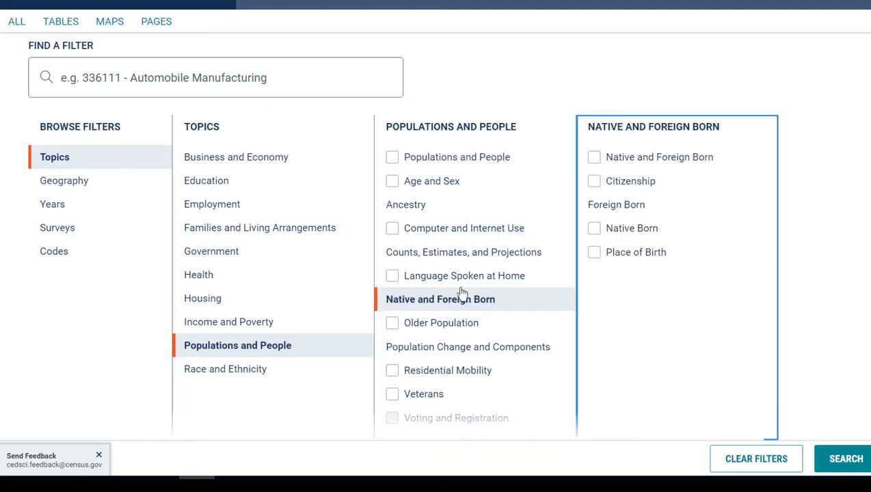
click(593, 254)
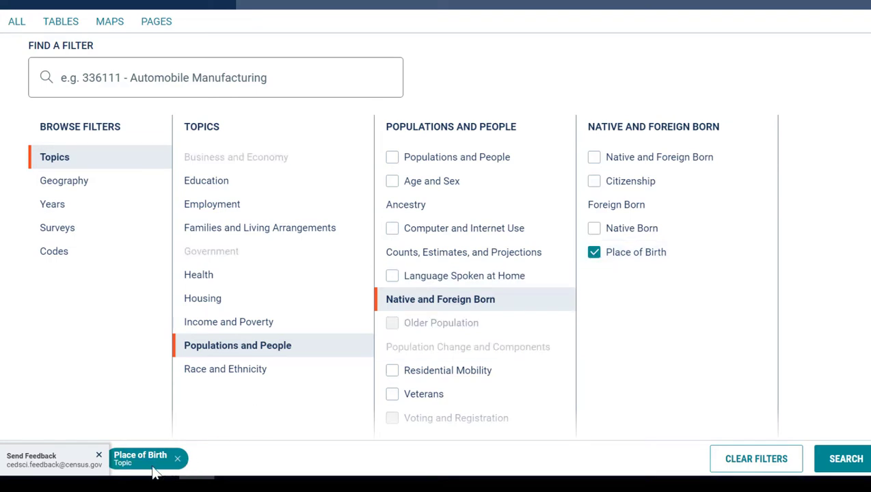
click(63, 183)
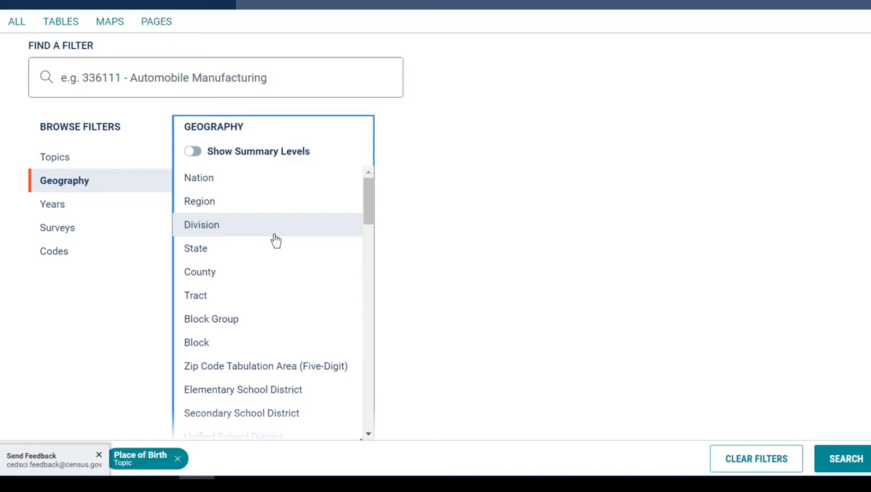
Step: Choose county-level geography and list the counties within New York state
click(240, 275)
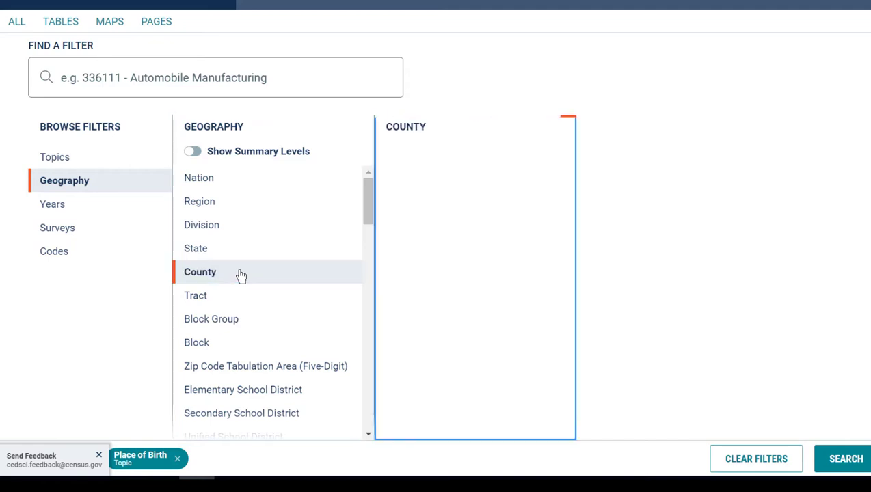
scroll(454, 221, down, 10)
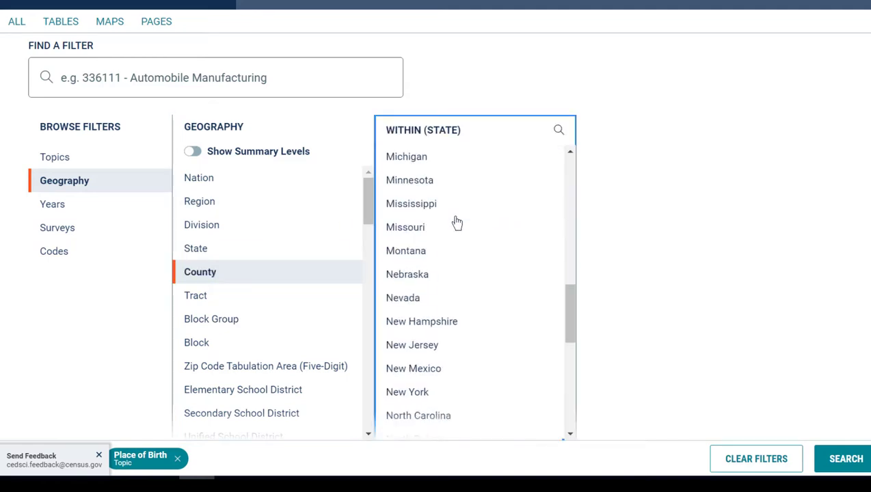
scroll(454, 257, down, 3)
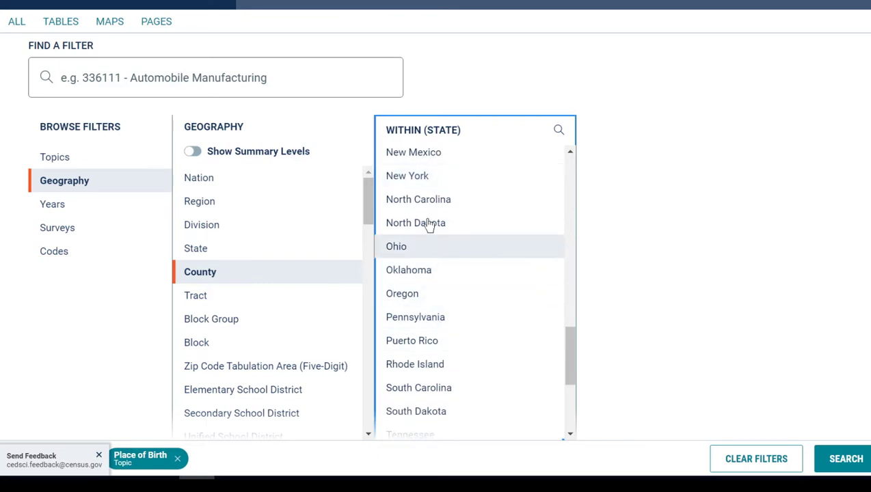
click(438, 178)
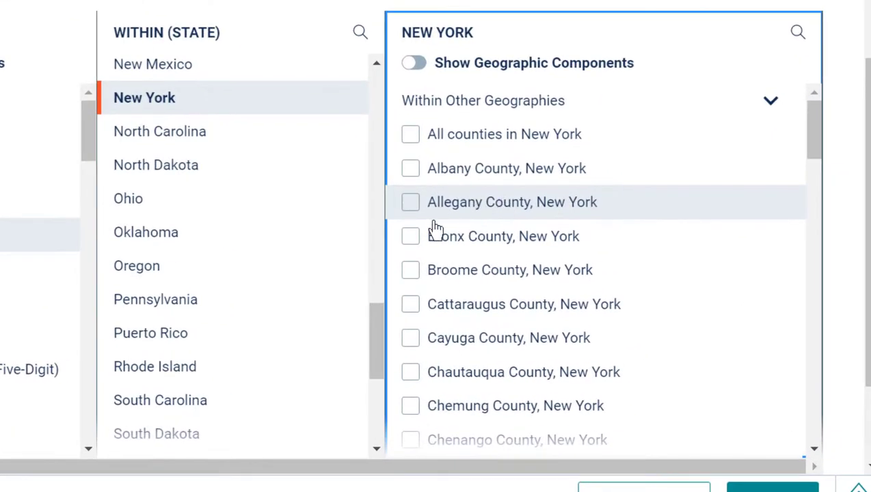
Step: Check Bronx, Kings, New York, Queens and Richmond counties as geography filters
click(413, 245)
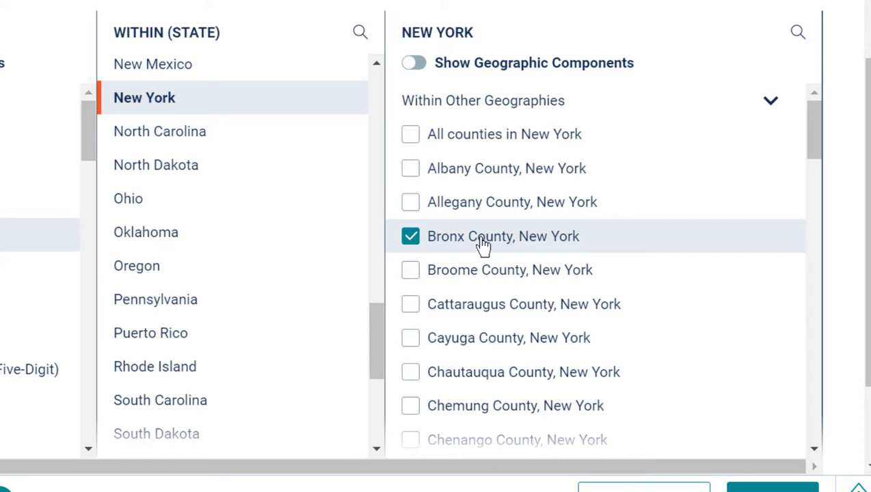
scroll(483, 246, down, 9)
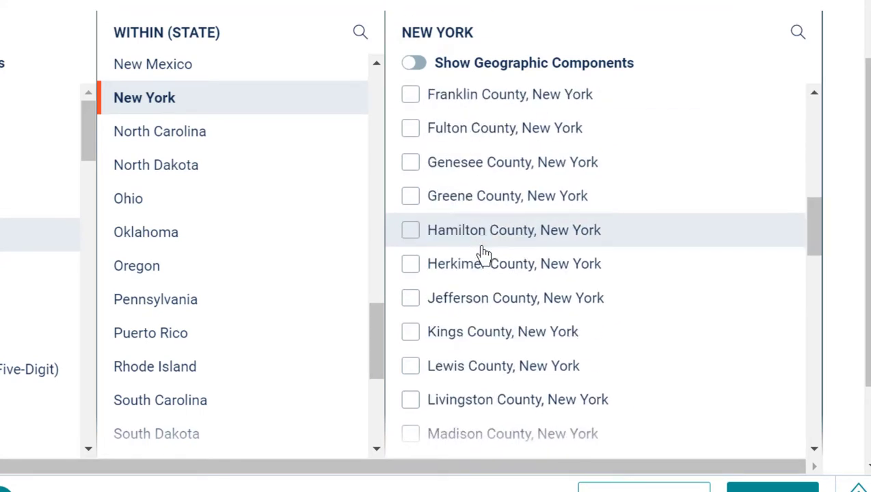
click(411, 333)
scroll(468, 186, down, 5)
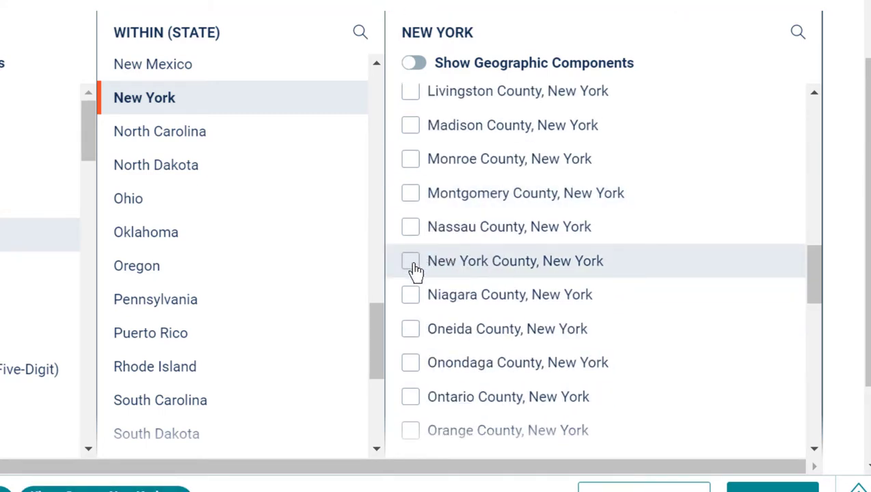
click(411, 265)
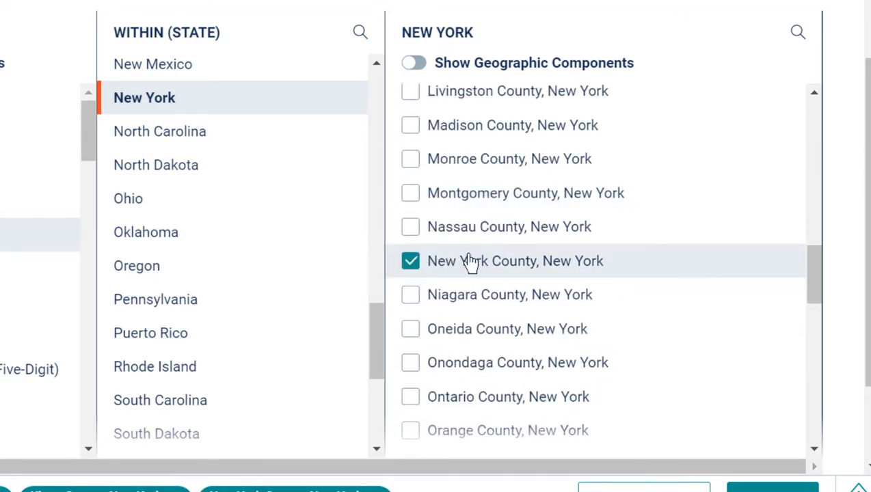
scroll(467, 263, down, 5)
click(406, 300)
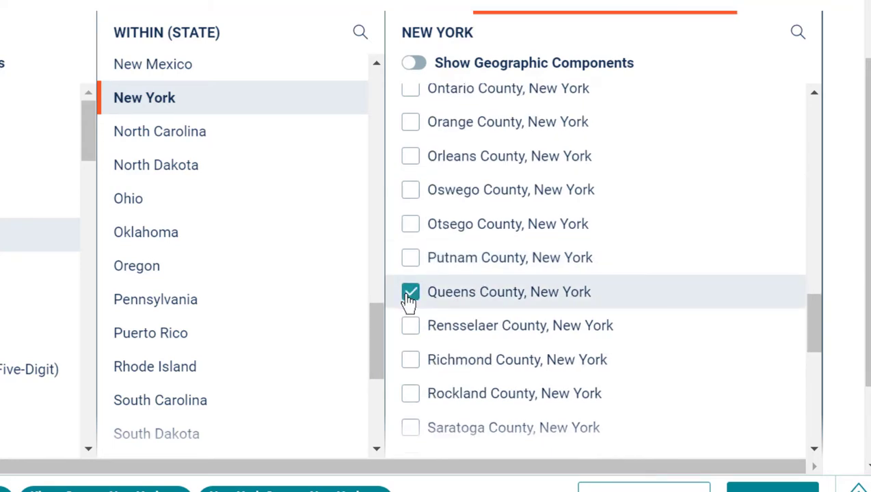
click(410, 362)
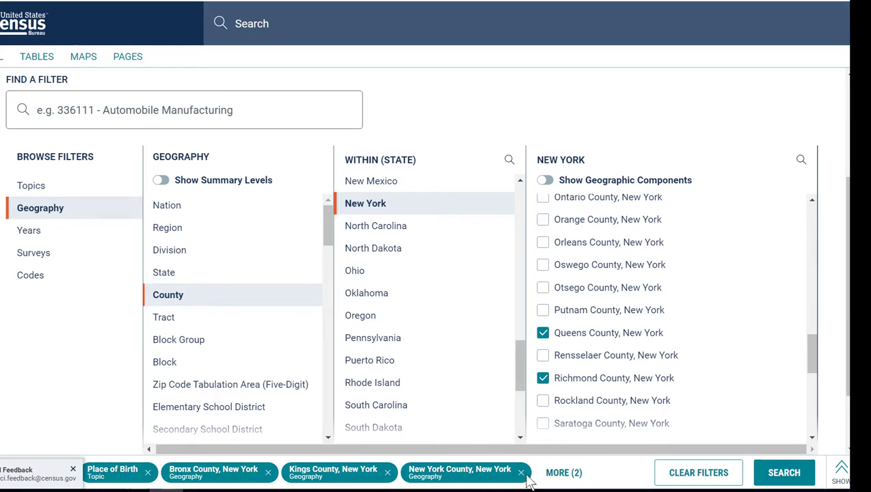
Step: Run the filtered search and open the B05006 'Place of Birth for the Foreign-Born Population' table result
click(783, 473)
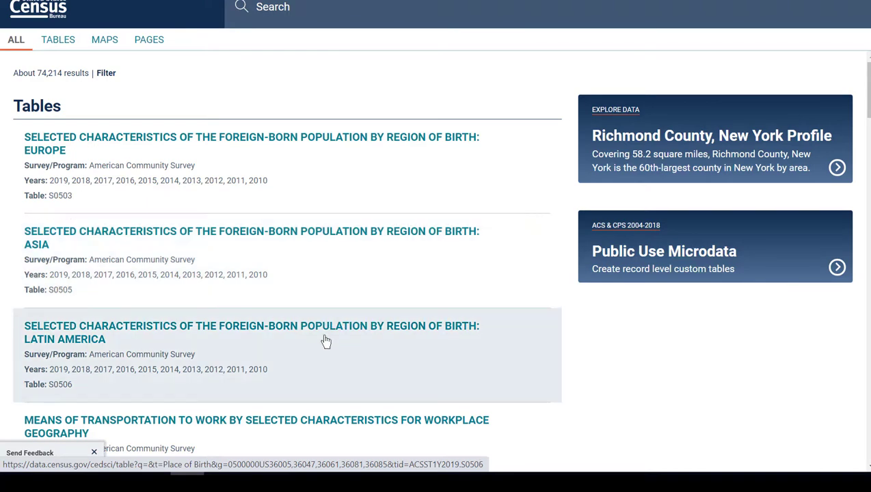
scroll(366, 267, down, 1)
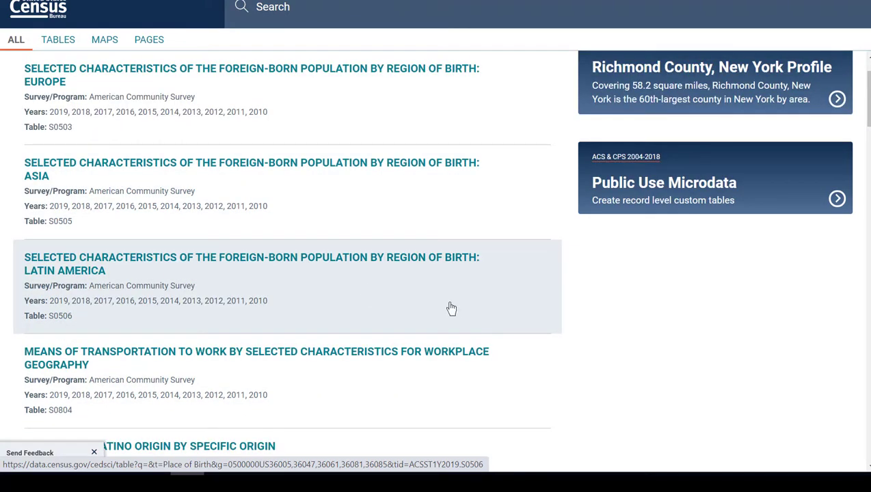
scroll(424, 300, down, 1)
scroll(379, 253, down, 3)
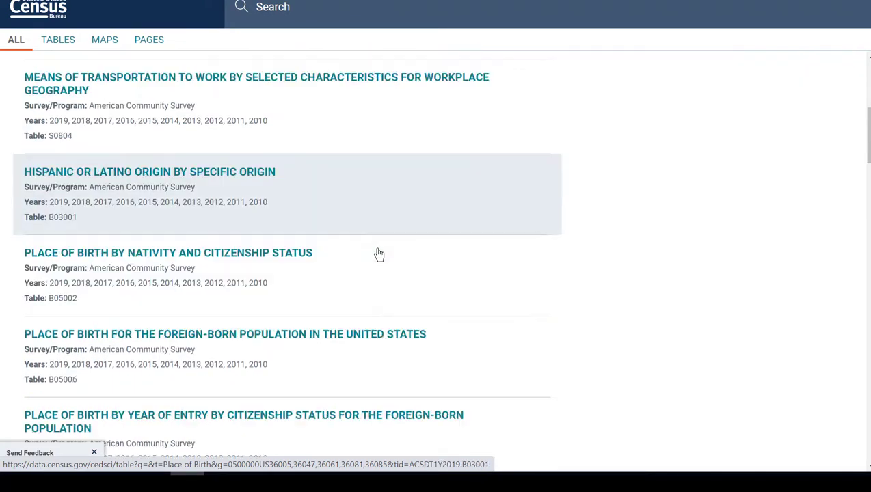
scroll(304, 244, down, 1)
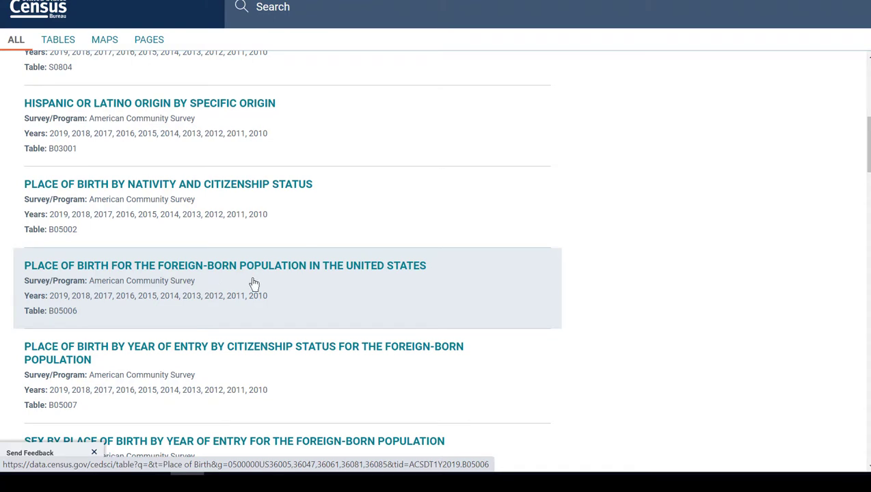
click(330, 269)
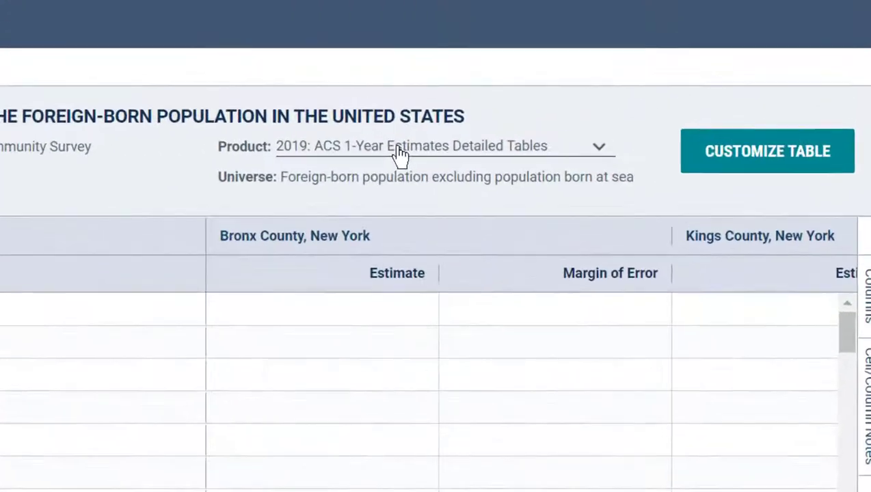
Step: Change the table's product to '2019: ACS 5-Year Estimates Detailed Tables', showing Bronx total 506,431
click(592, 88)
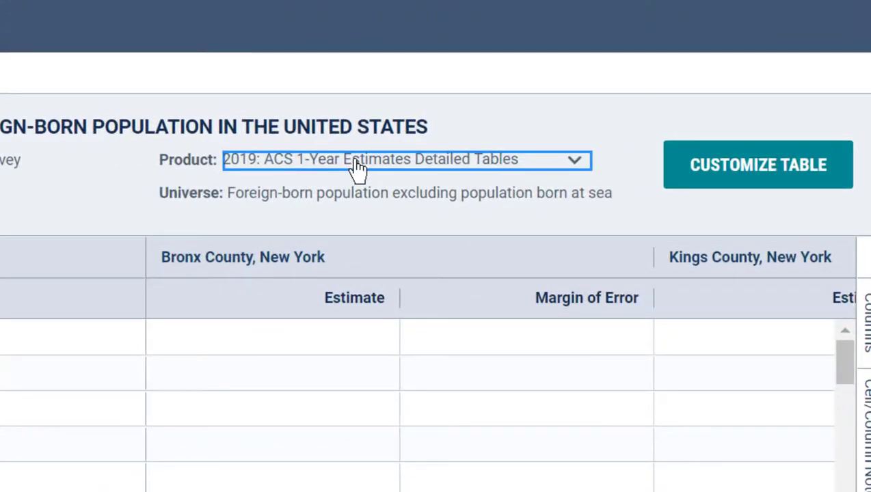
click(356, 168)
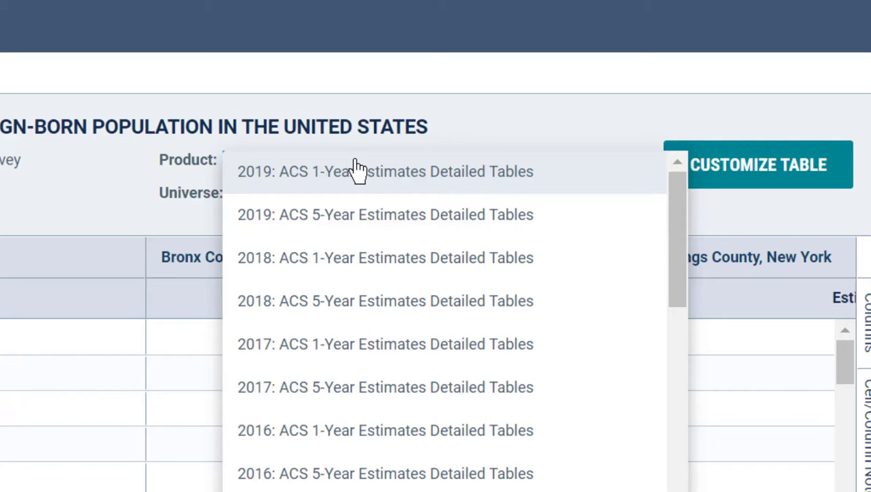
click(351, 222)
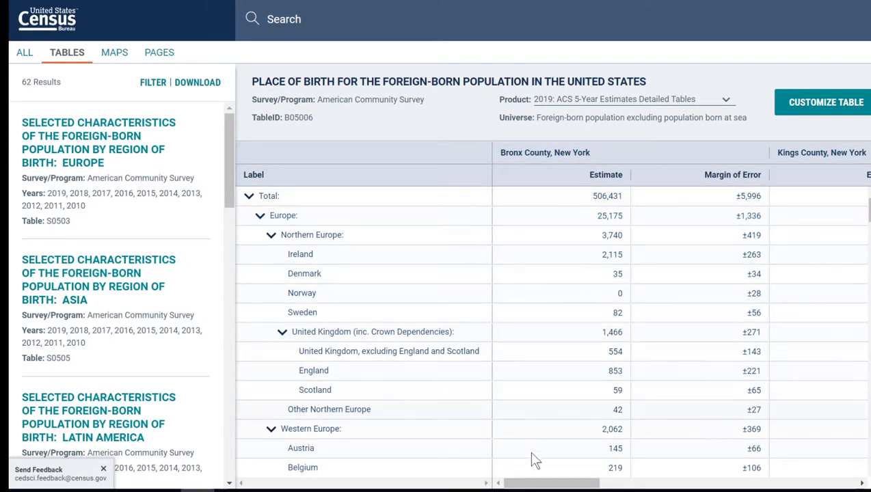
drag(530, 485, 798, 478)
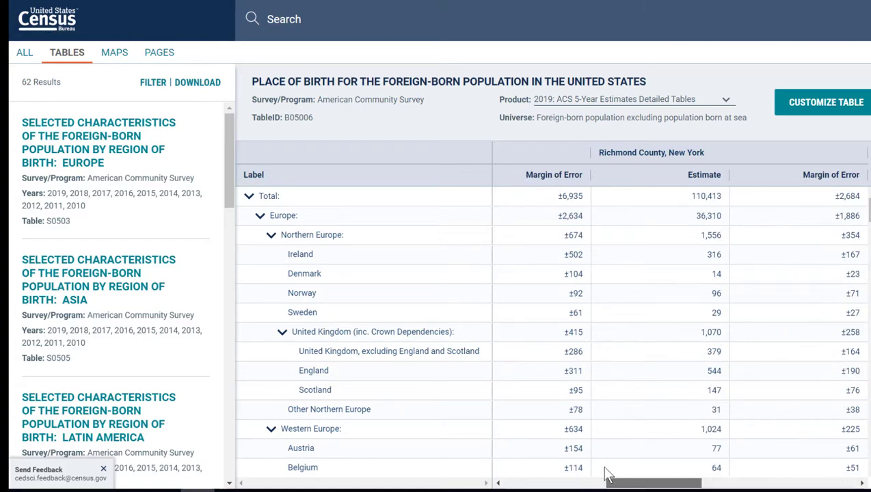
scroll(327, 313, down, 1)
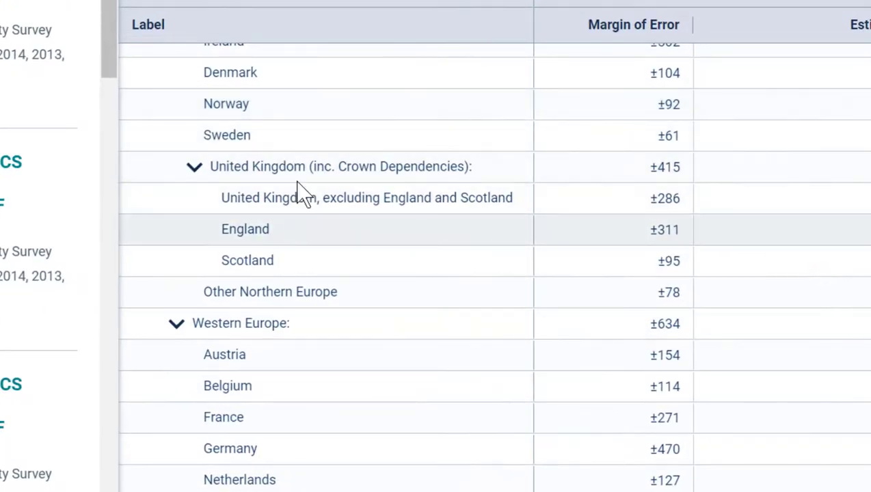
scroll(301, 192, up, 2)
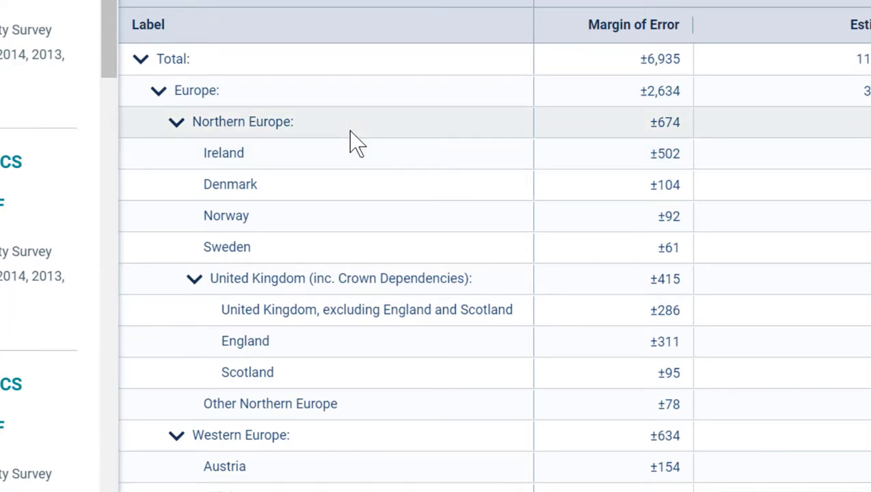
click(159, 97)
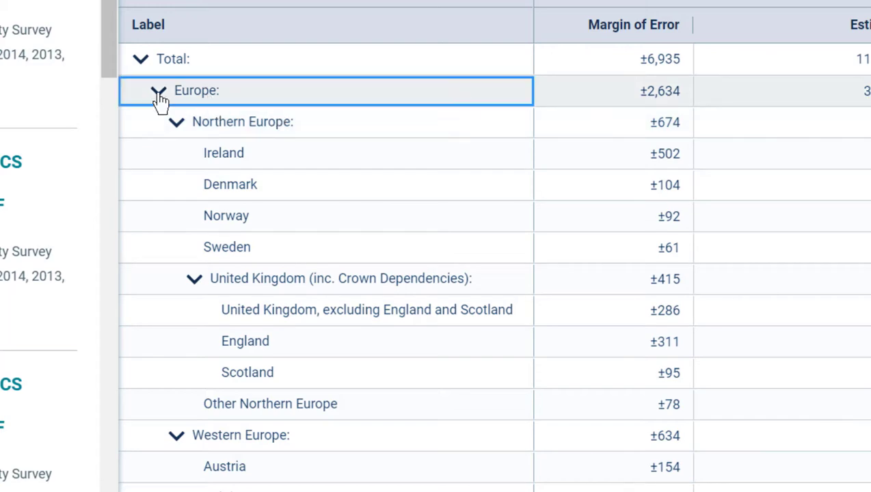
click(159, 98)
scroll(285, 201, down, 4)
scroll(270, 201, down, 7)
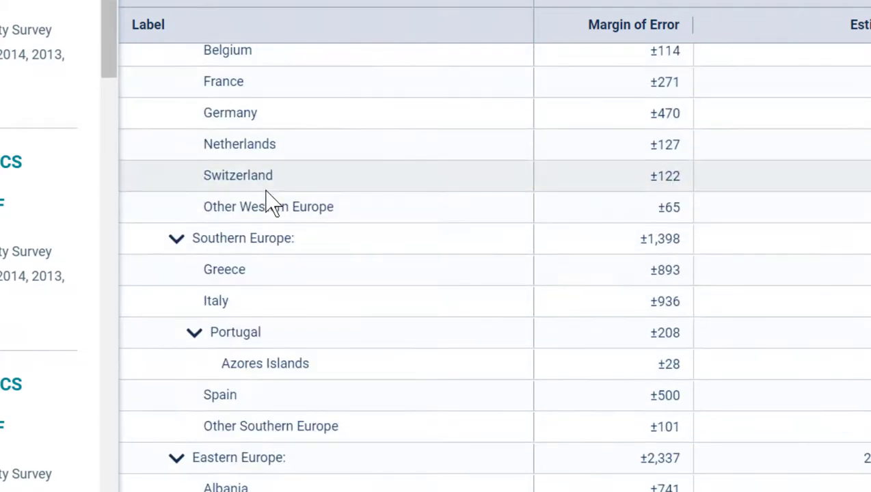
scroll(271, 200, down, 10)
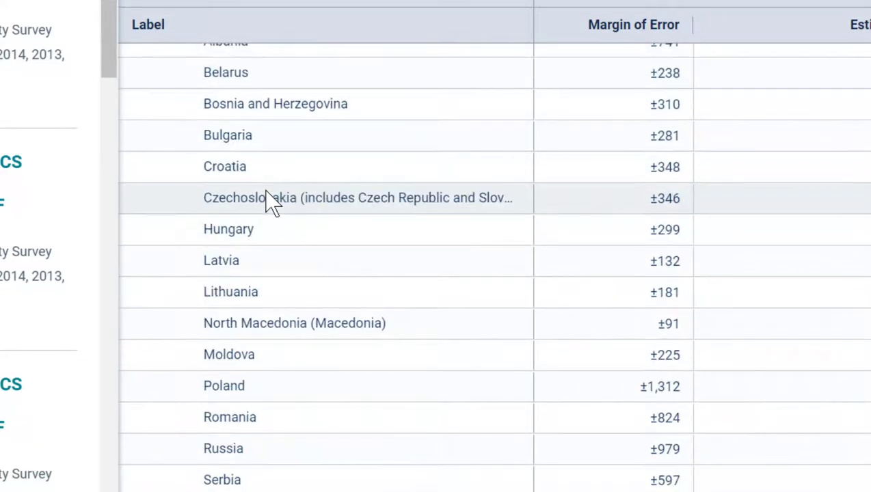
scroll(272, 202, down, 10)
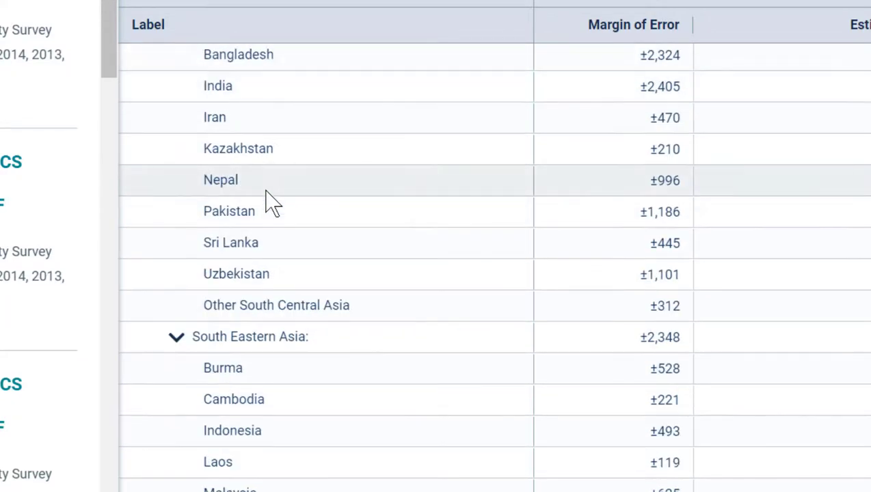
scroll(272, 203, down, 2)
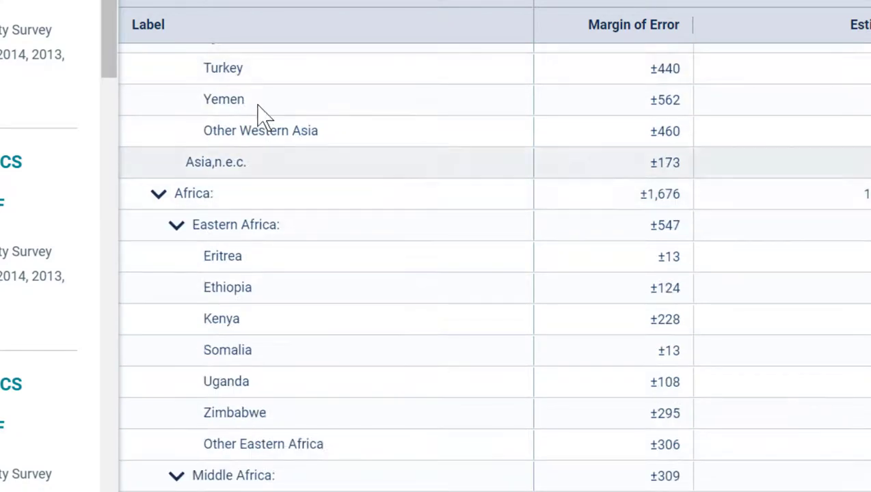
scroll(326, 183, down, 2)
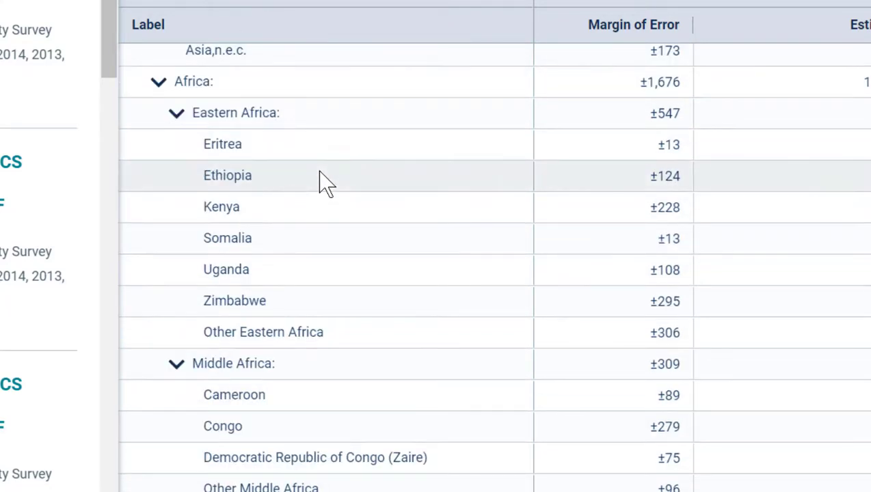
scroll(326, 181, down, 4)
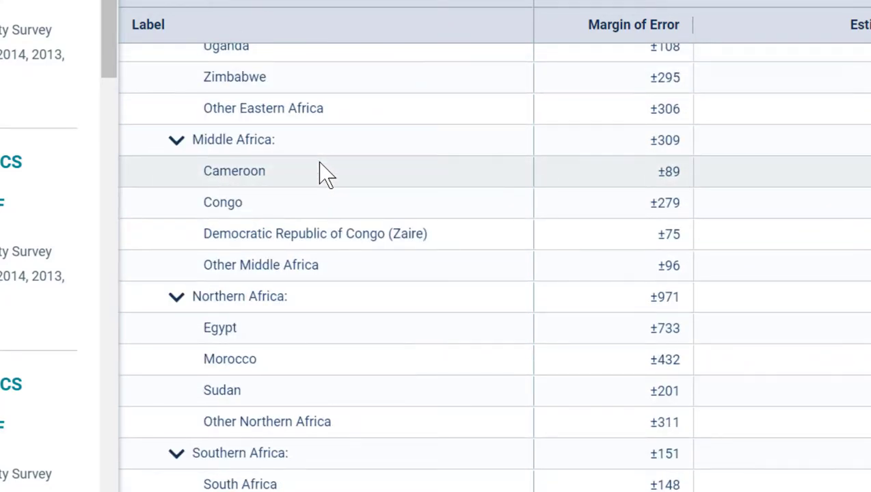
scroll(326, 176, down, 2)
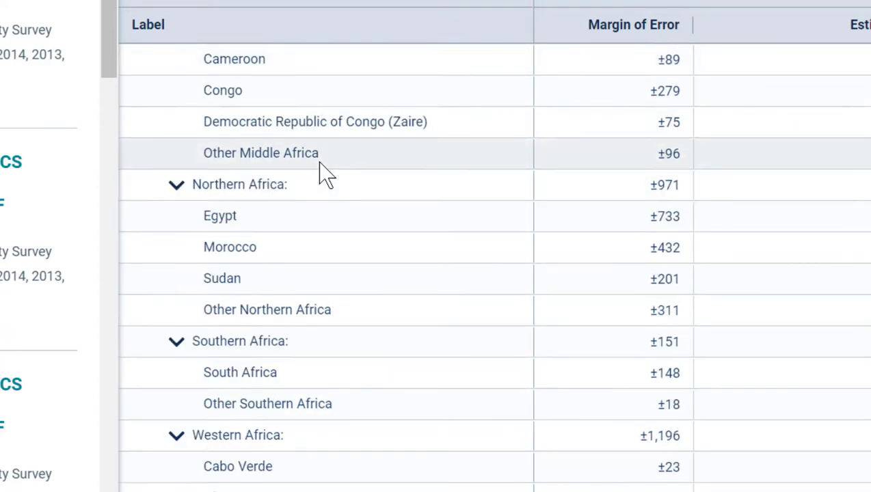
scroll(326, 175, down, 4)
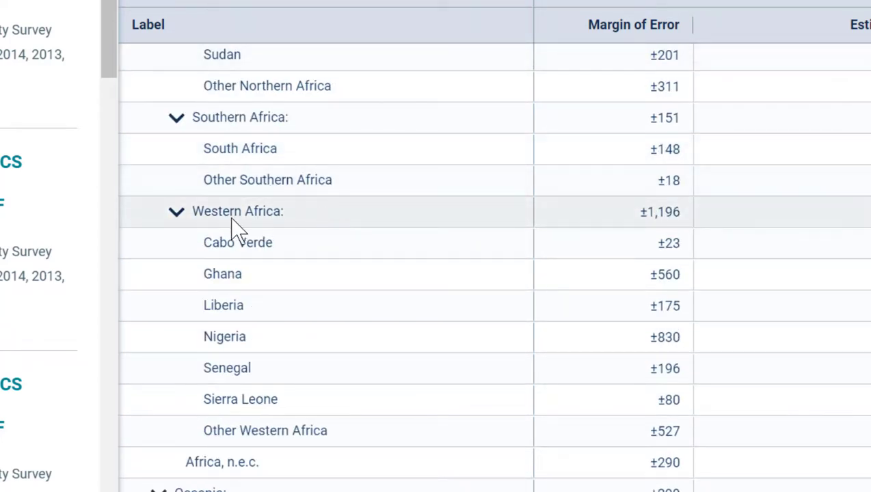
click(212, 270)
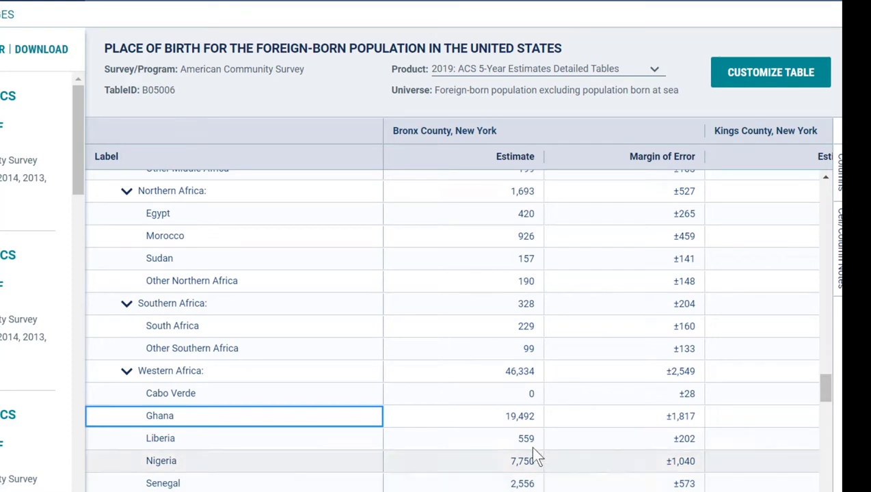
scroll(533, 454, right, 10)
click(669, 419)
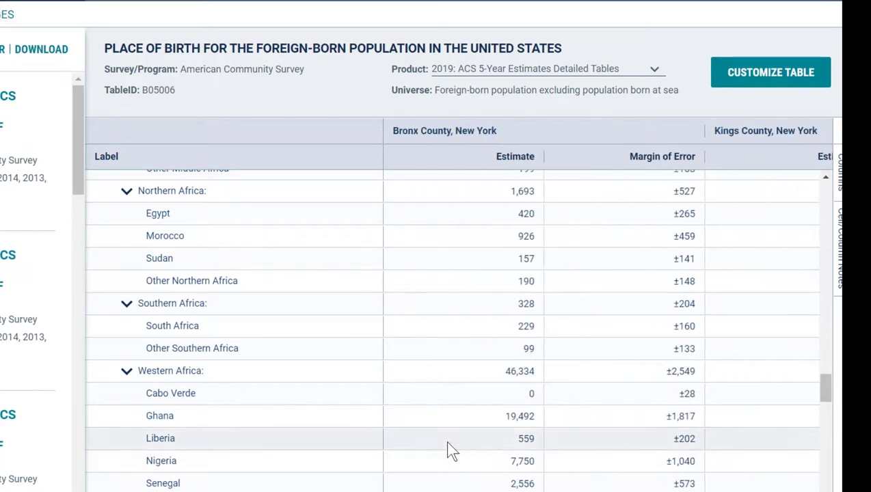
click(446, 414)
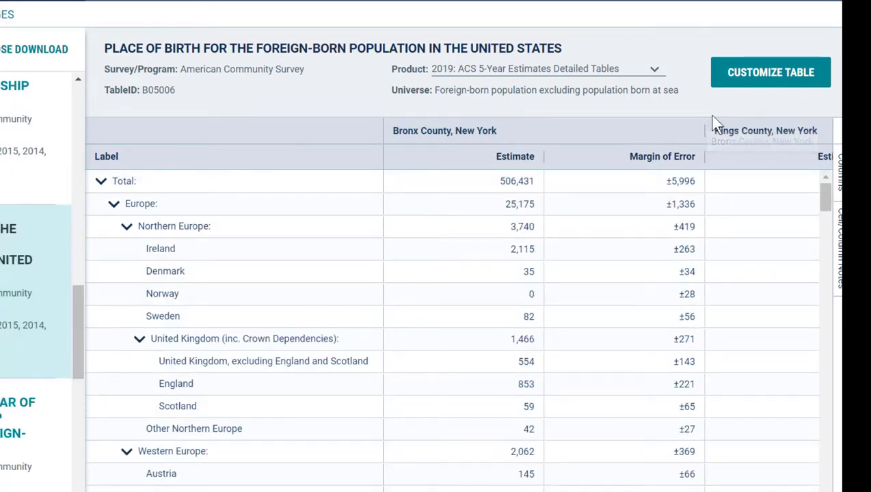
Step: In download options, uncheck the 2019 1-Year, 2018 1-Year and 2018 5-Year vintages, keeping CSV
click(729, 86)
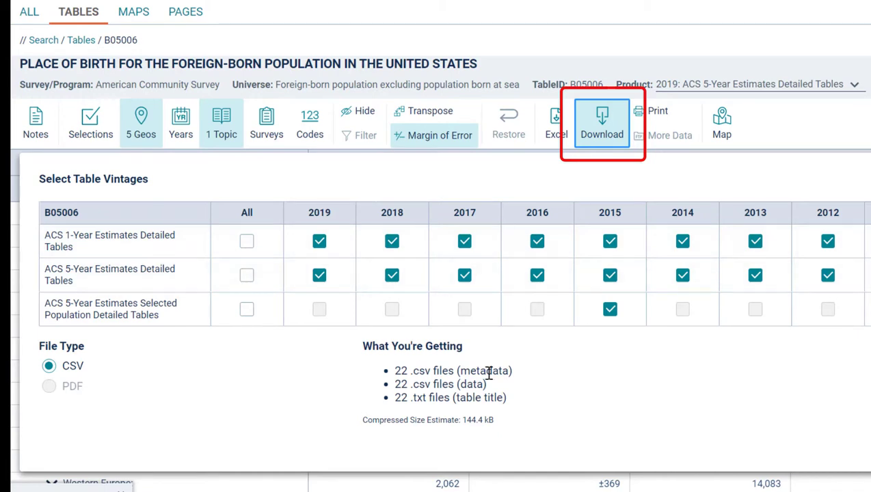
click(319, 241)
click(391, 241)
click(392, 275)
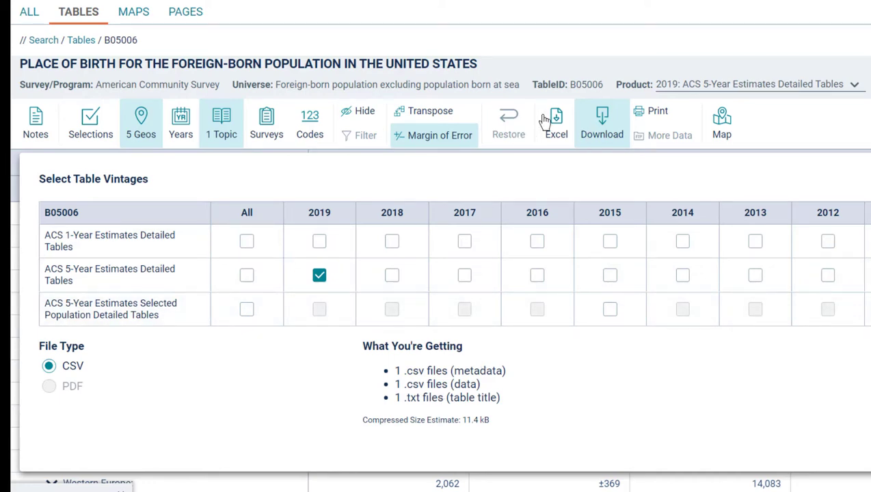
Step: Bring up the export prompt offering CSV or Excel for the B05006 table
click(562, 130)
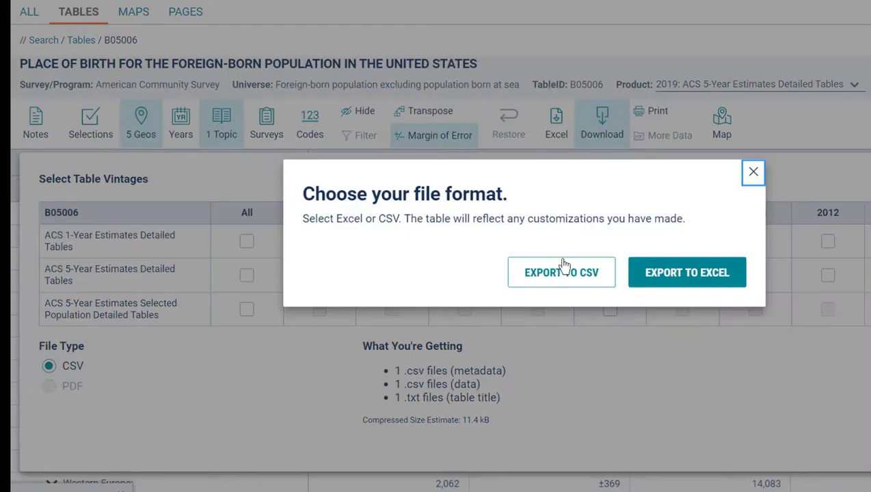